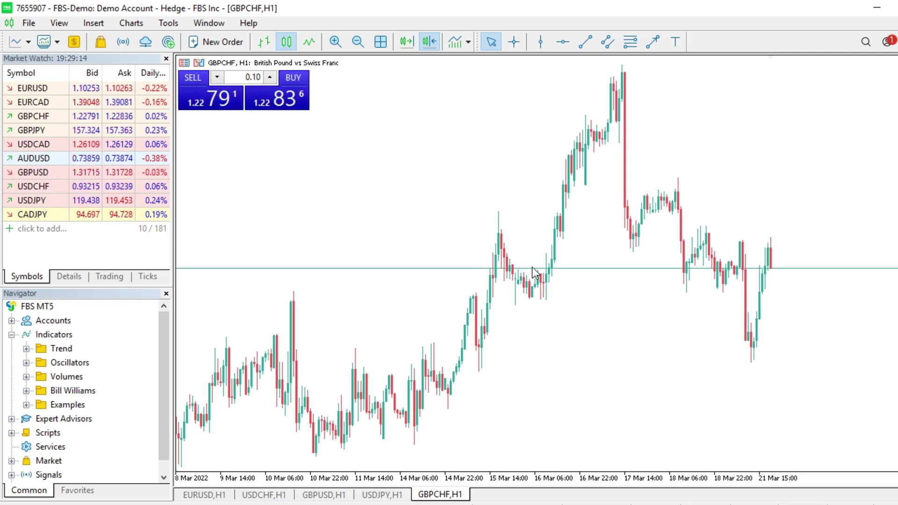
From the Oscillators folder, add the Relative Strength Index with default period 14 in its own pane
scroll(532, 267, "down", 10)
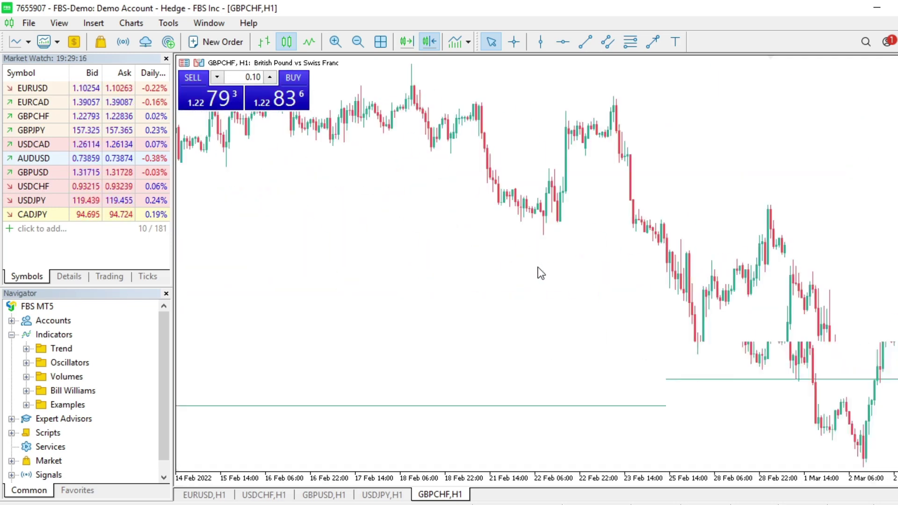
scroll(538, 268, "up", 10)
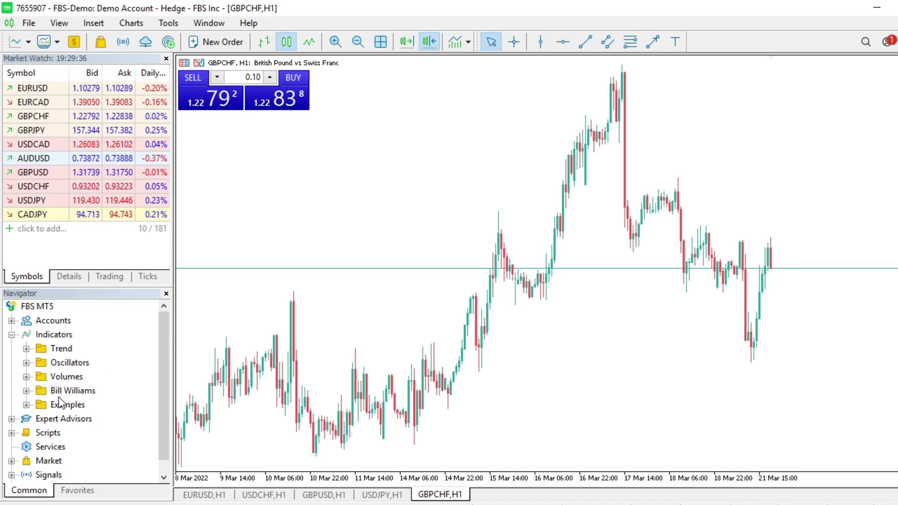
double_click(46, 364)
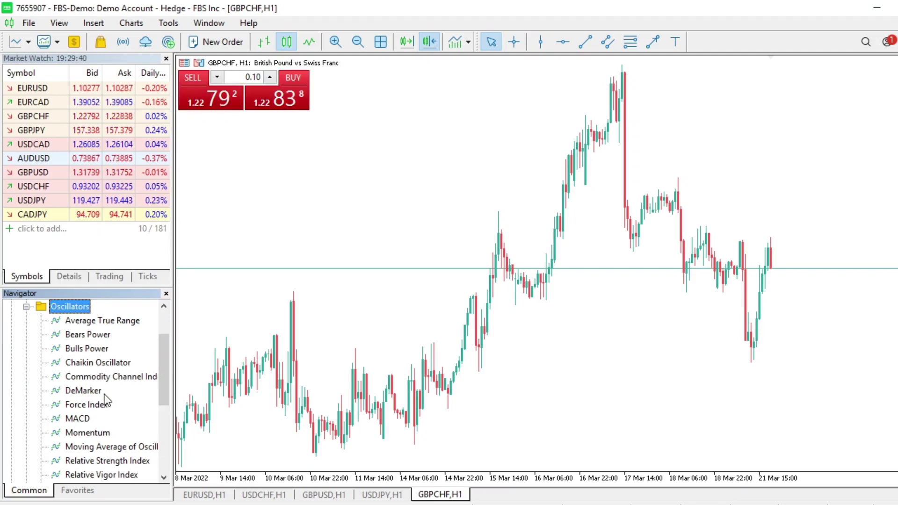
scroll(105, 400, "down", 3)
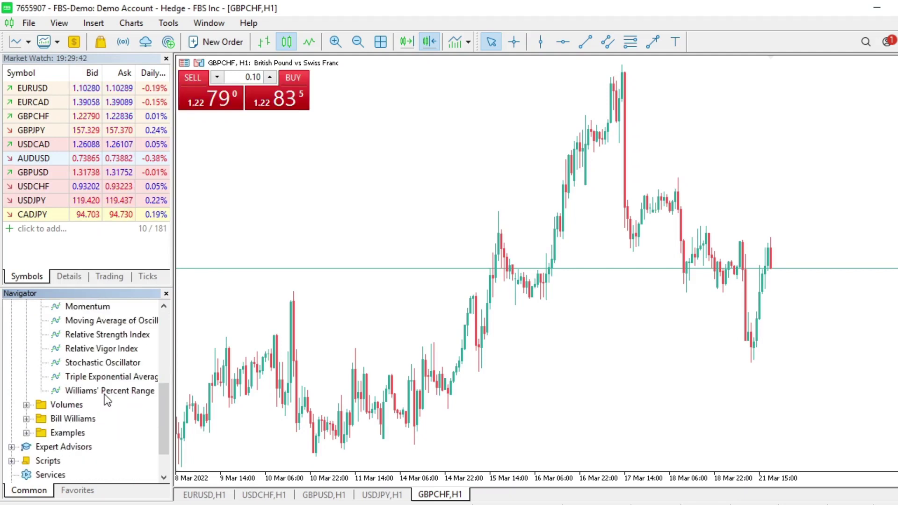
scroll(106, 399, "up", 1)
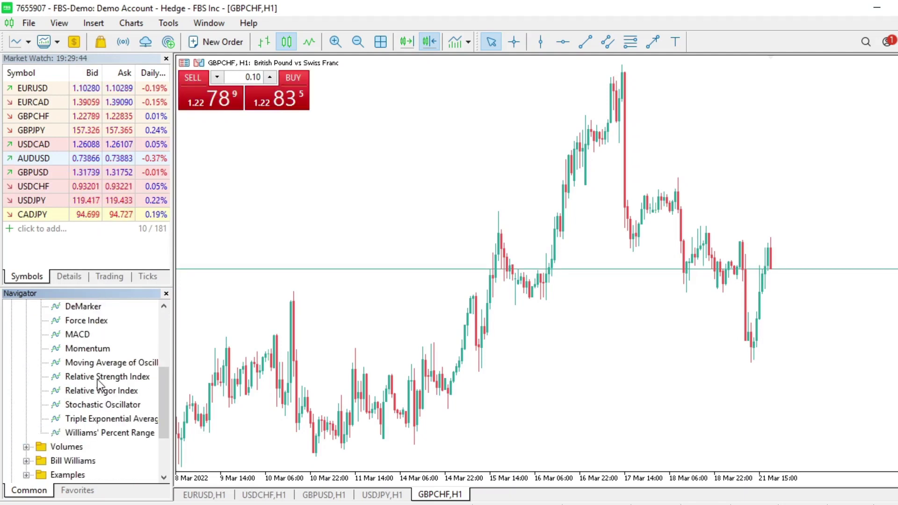
left_click(97, 376)
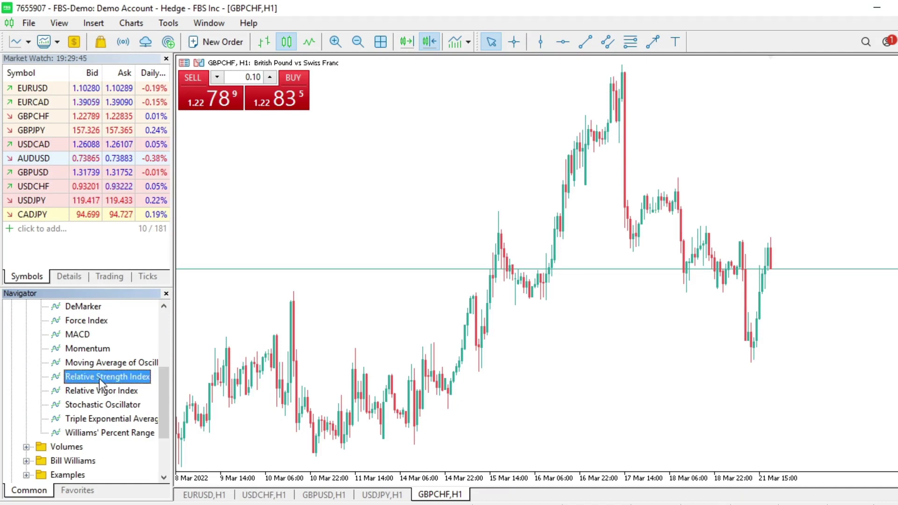
double_click(99, 377)
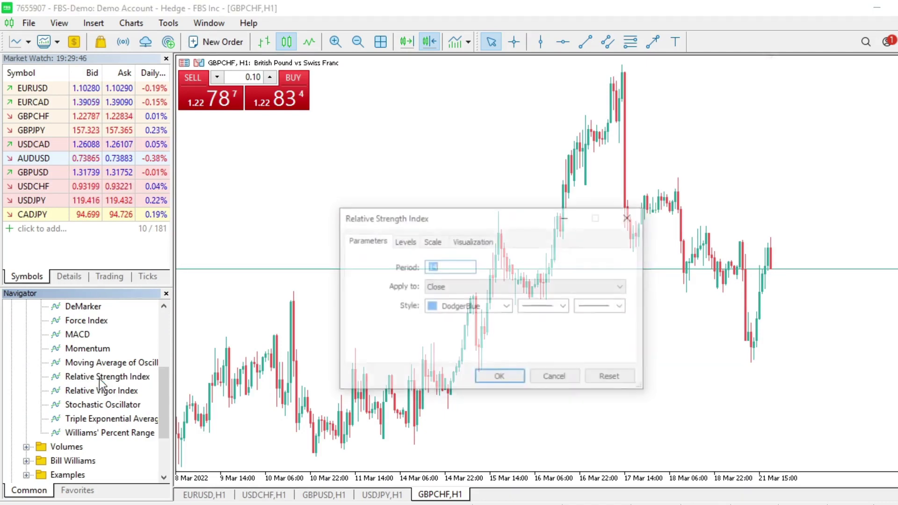
left_click(514, 380)
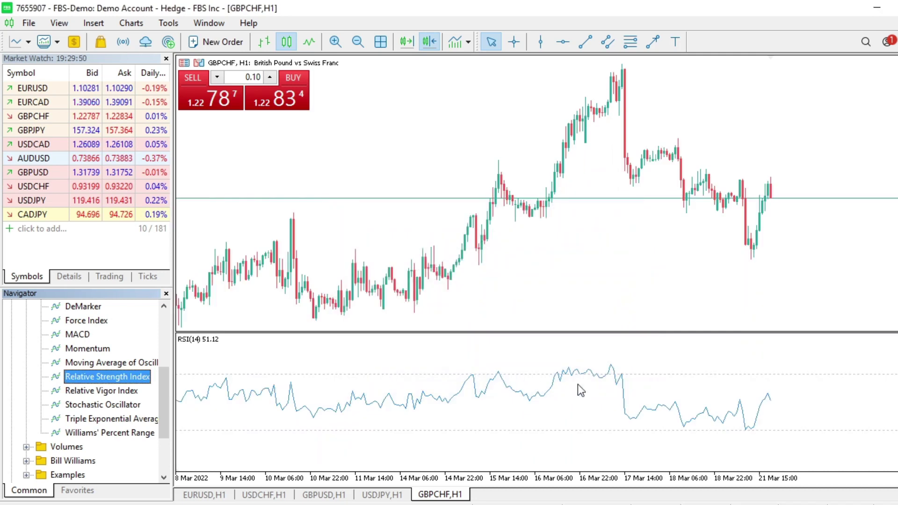
Thicken the RSI line and draw its 30 and 70 levels as thicker black lines
right_click(542, 393)
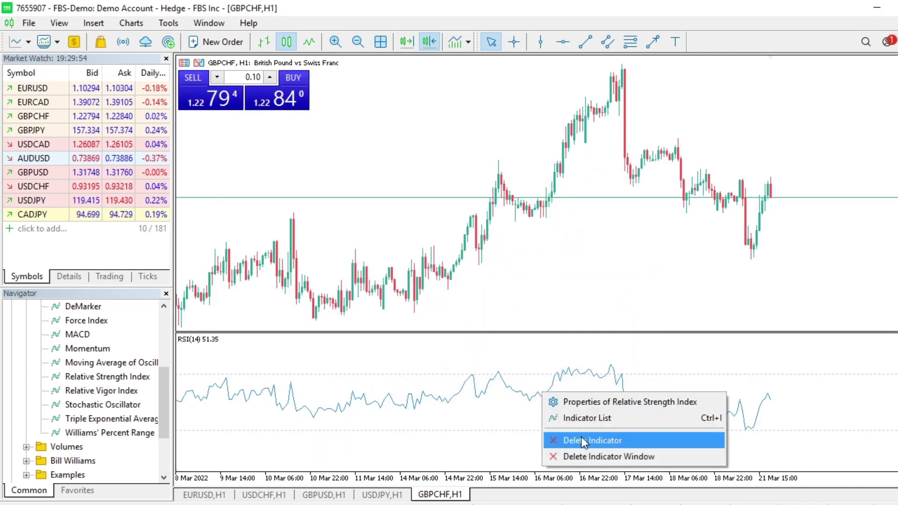
left_click(582, 402)
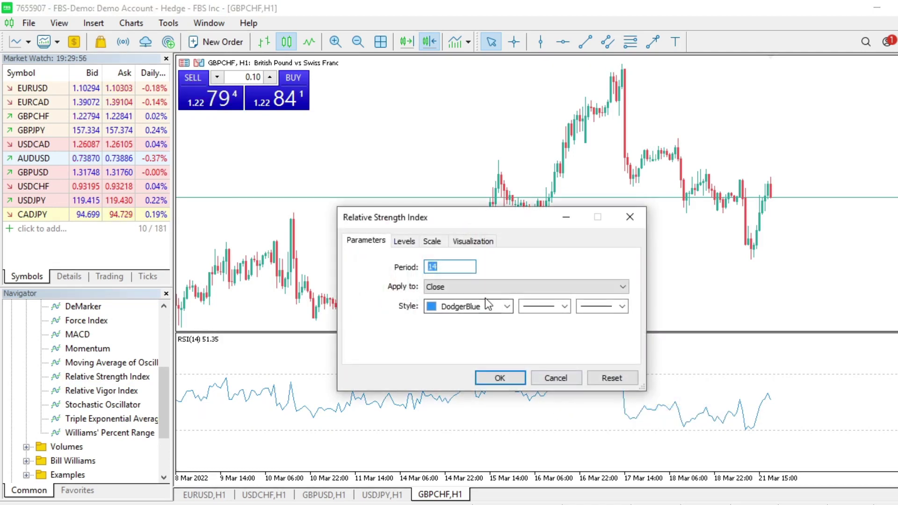
left_click(595, 307)
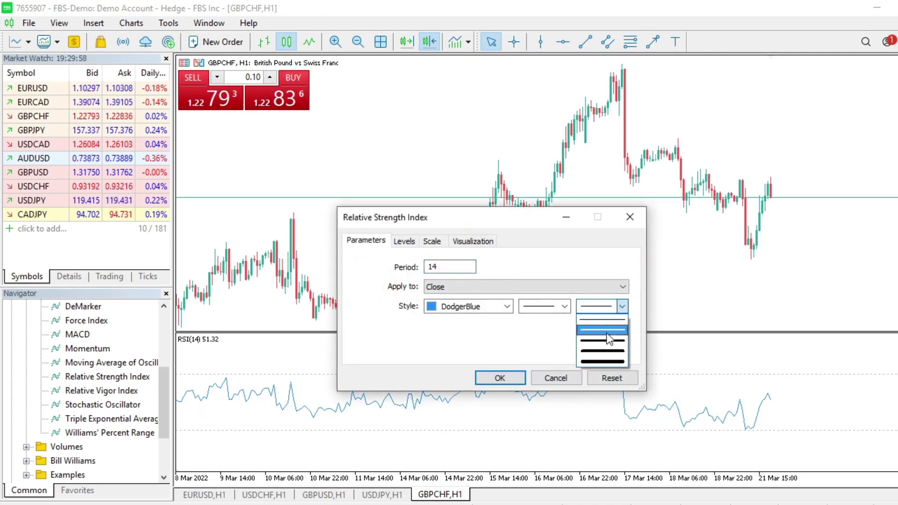
left_click(603, 330)
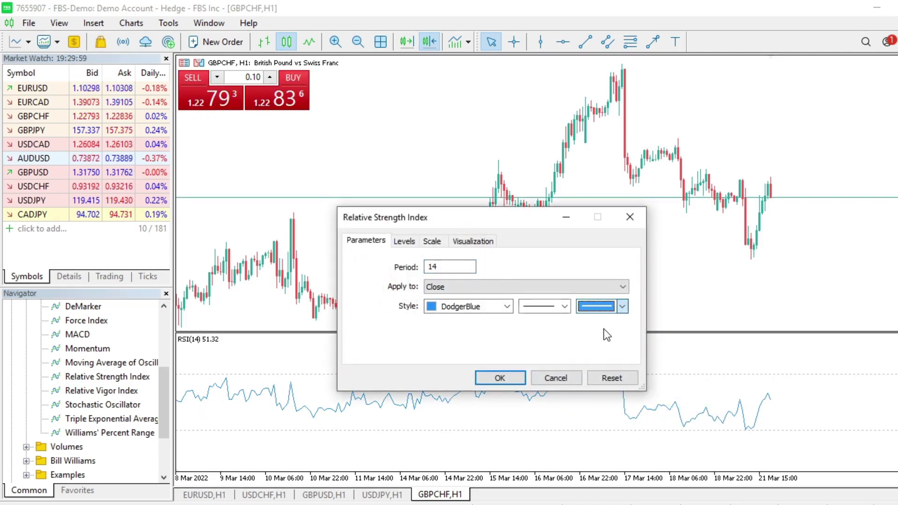
left_click(403, 241)
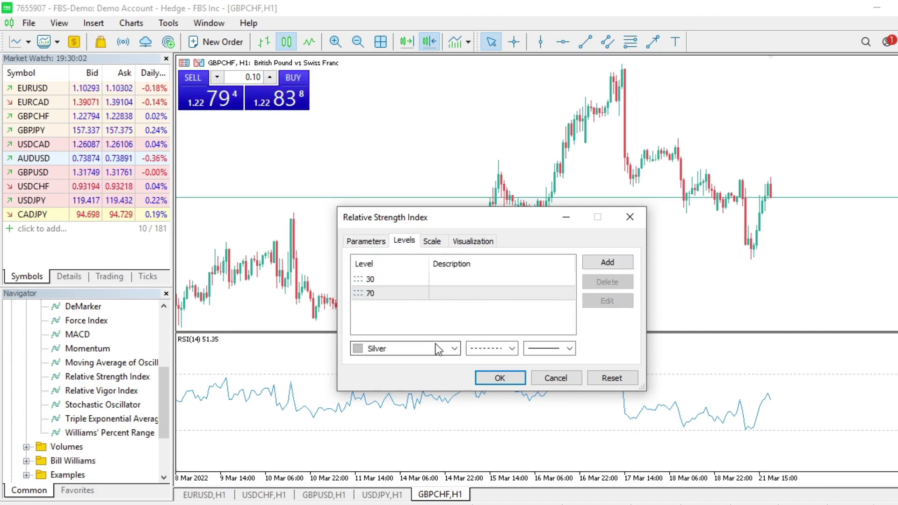
left_click(458, 346)
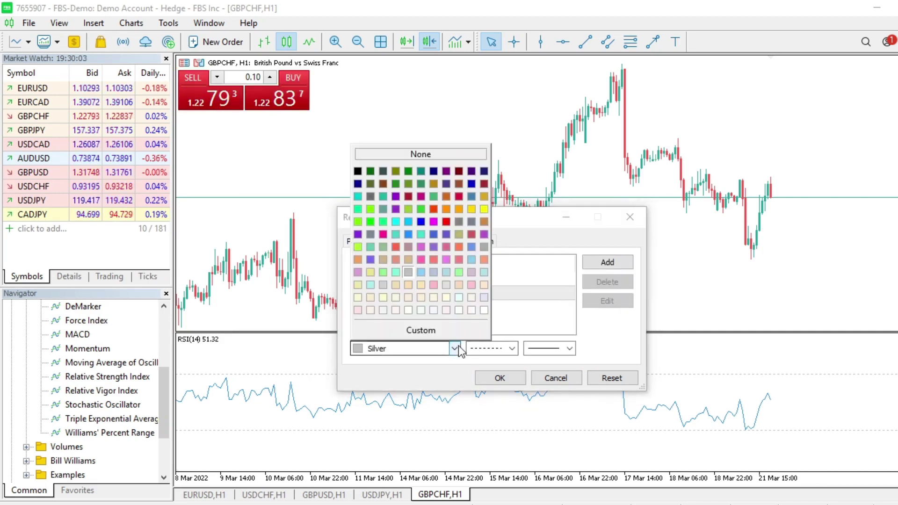
left_click(358, 172)
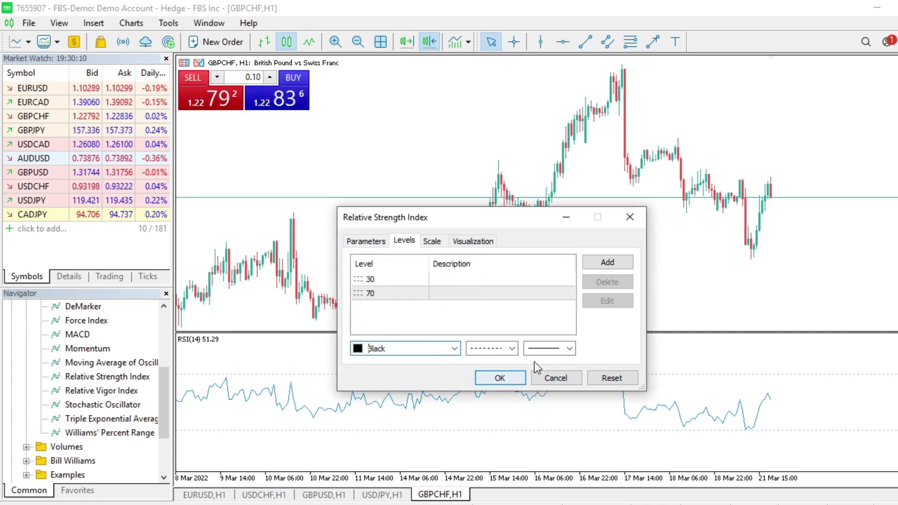
left_click(546, 350)
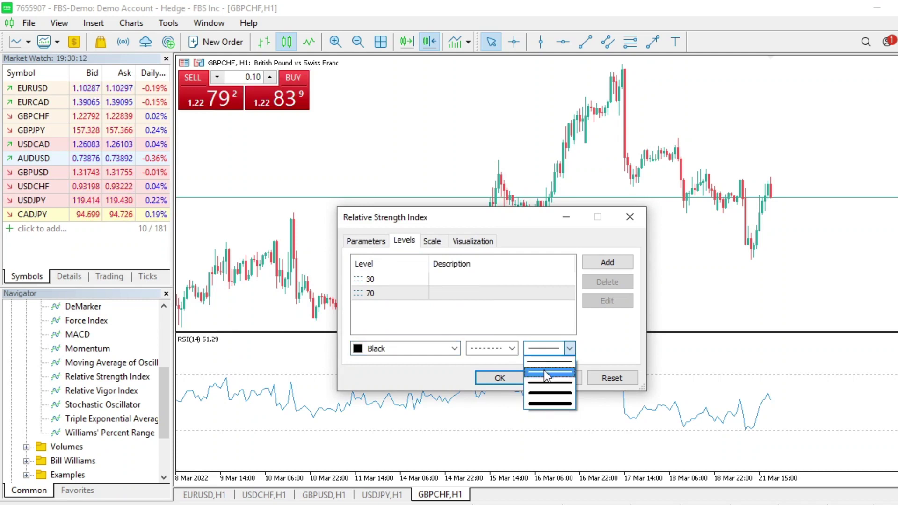
left_click(544, 368)
left_click(501, 378)
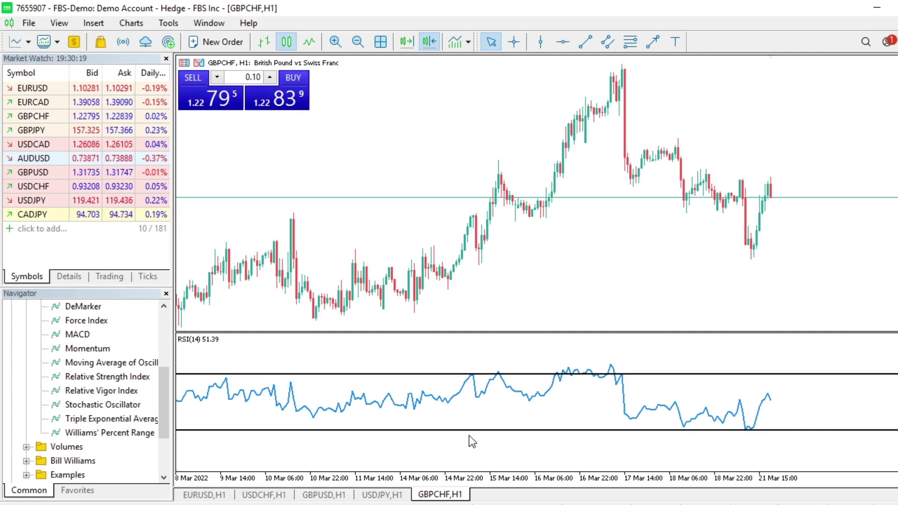
Collapse Oscillators, expand the Trend folder and select Moving Average in the Navigator
scroll(80, 335, "up", 1)
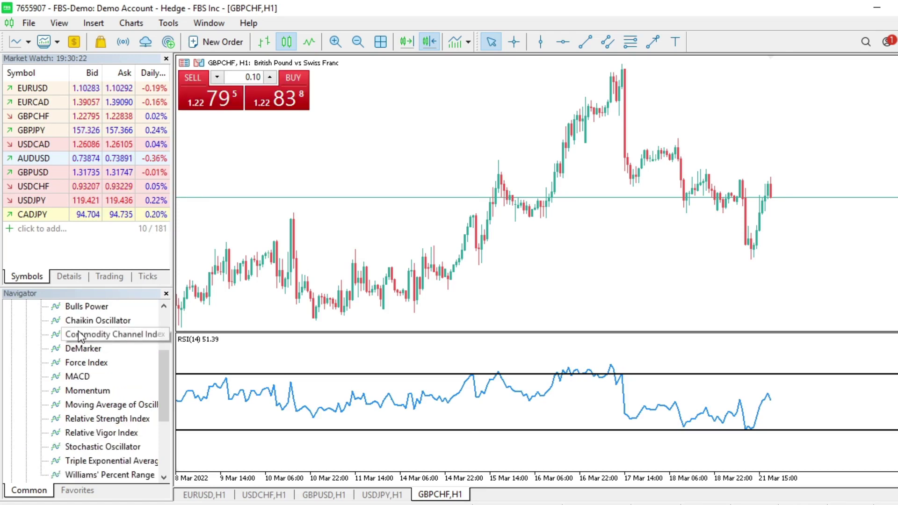
scroll(80, 336, "up", 1)
mouse_move(359, 407)
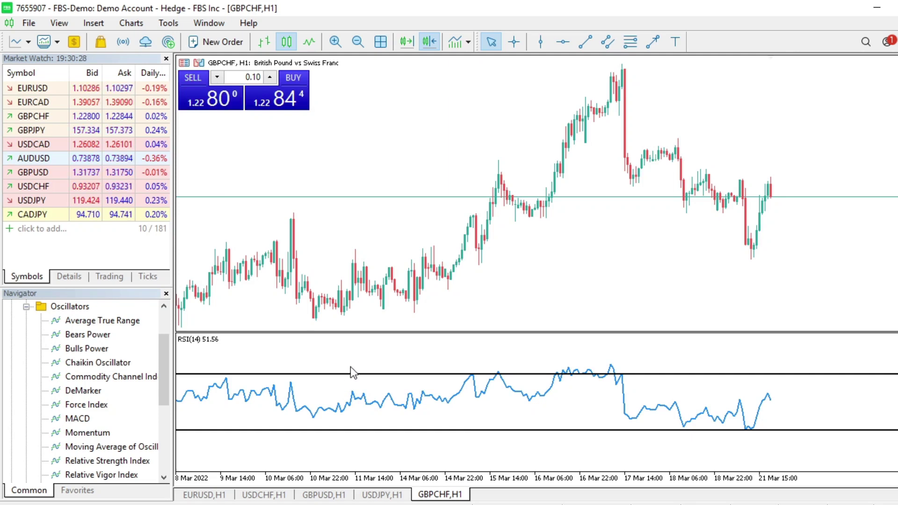
scroll(81, 369, "up", 1)
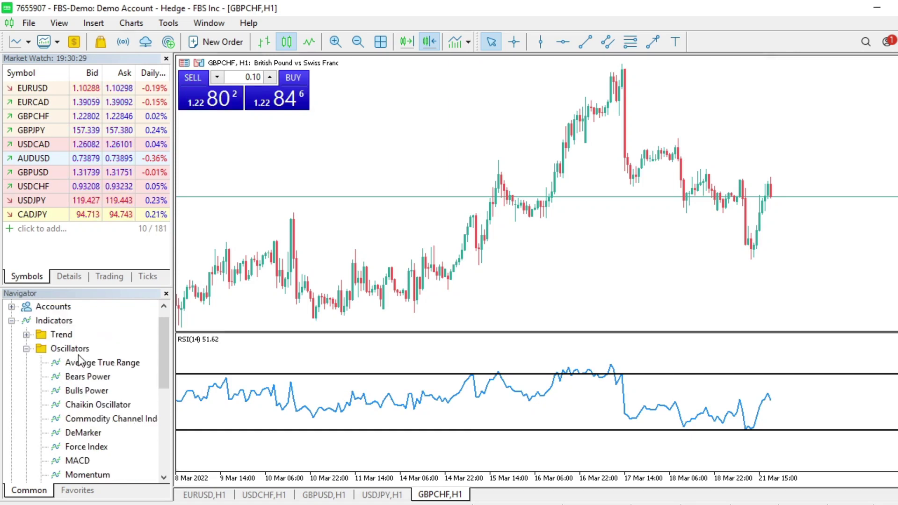
double_click(32, 349)
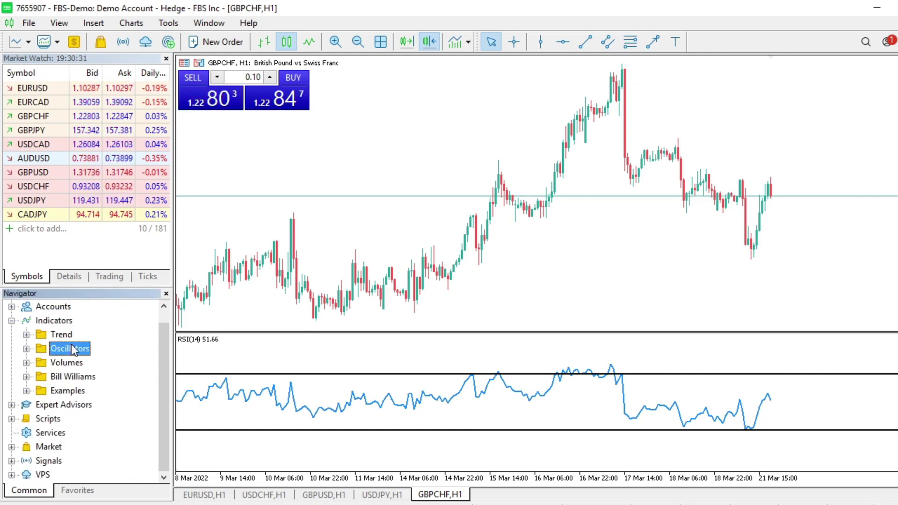
double_click(42, 333)
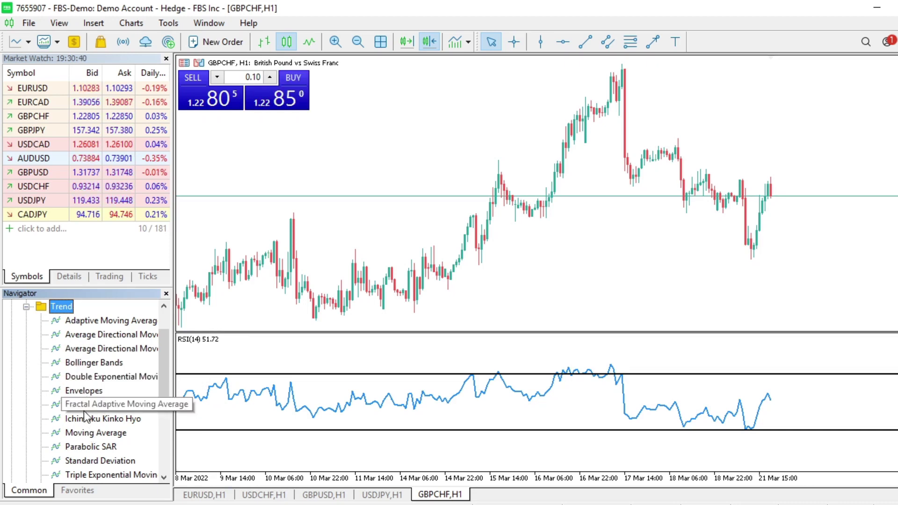
left_click(92, 434)
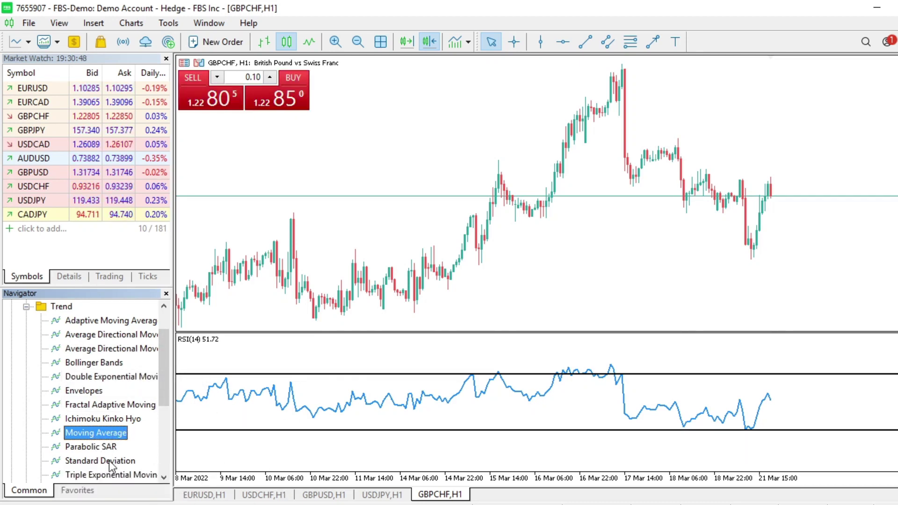
Drop a thicker red 10-period simple Moving Average on Close into the RSI pane
left_click_drag(108, 435, 390, 409)
left_click_drag(444, 402, 468, 395)
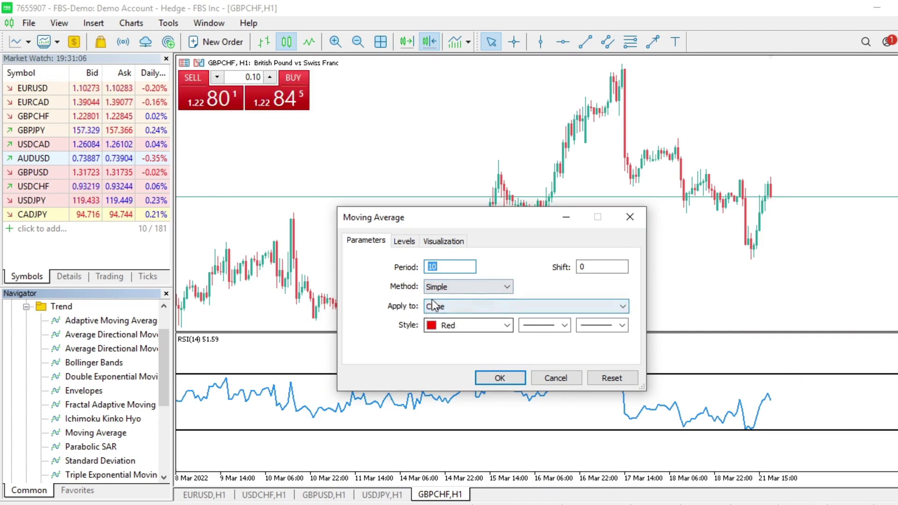
left_click(601, 329)
left_click(592, 347)
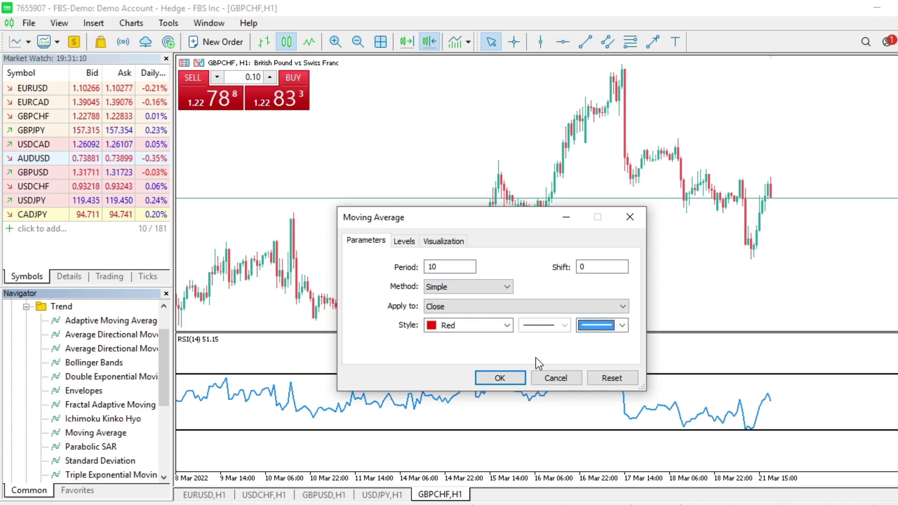
left_click(500, 377)
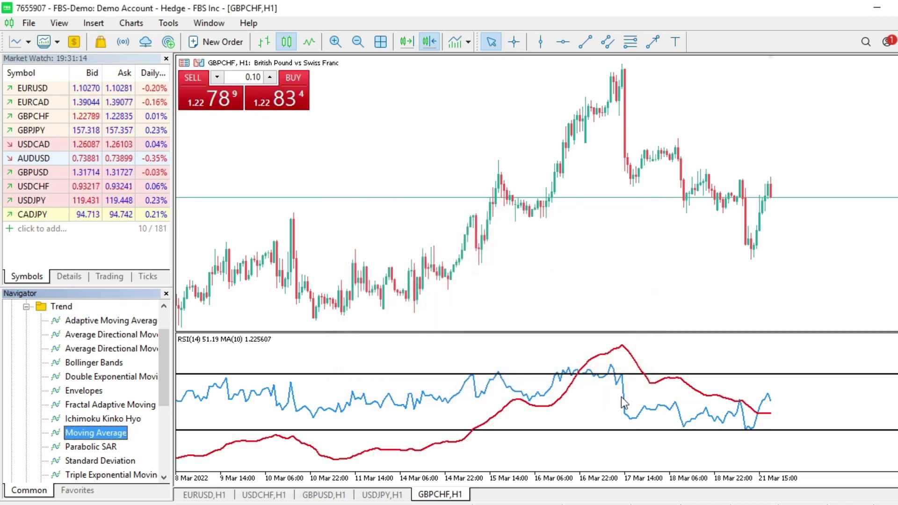
Collapse Trend and expand Bill Williams to list Alligator, Fractals and Gator Oscillator
scroll(557, 378, "down", 10)
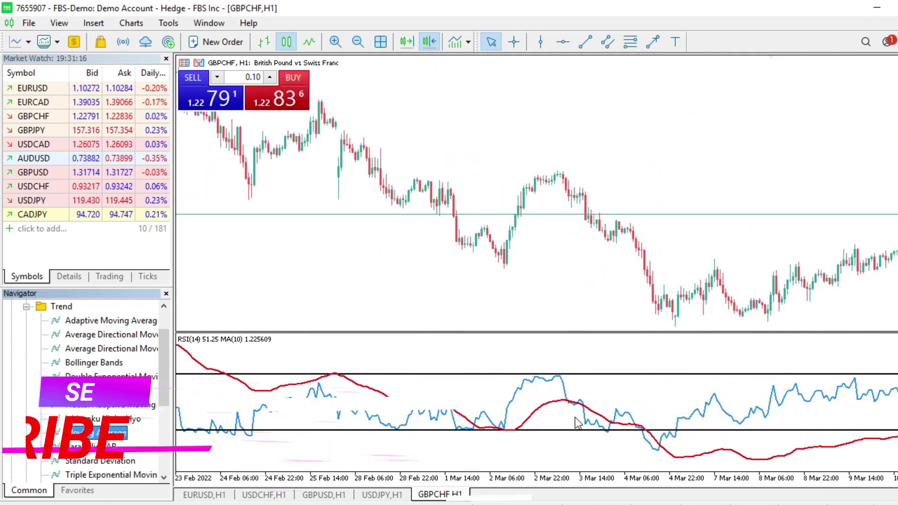
scroll(468, 416, "down", 10)
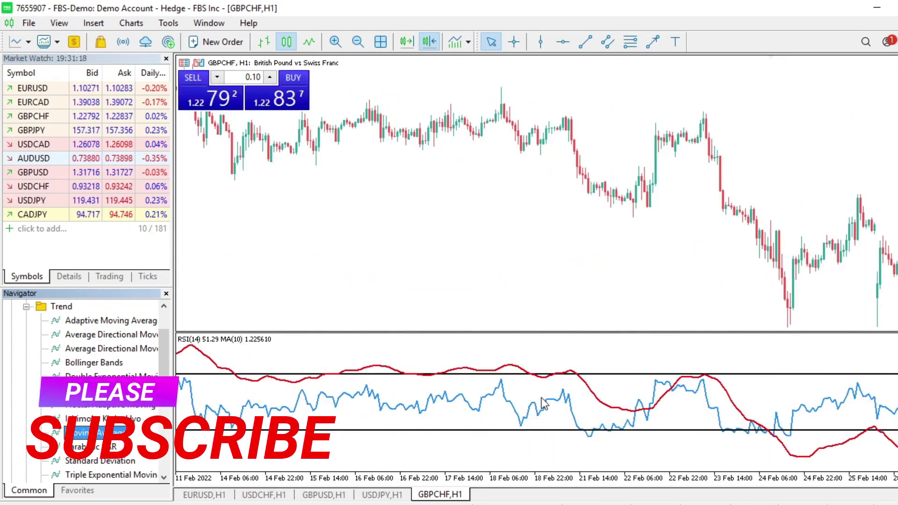
scroll(541, 397, "up", 18)
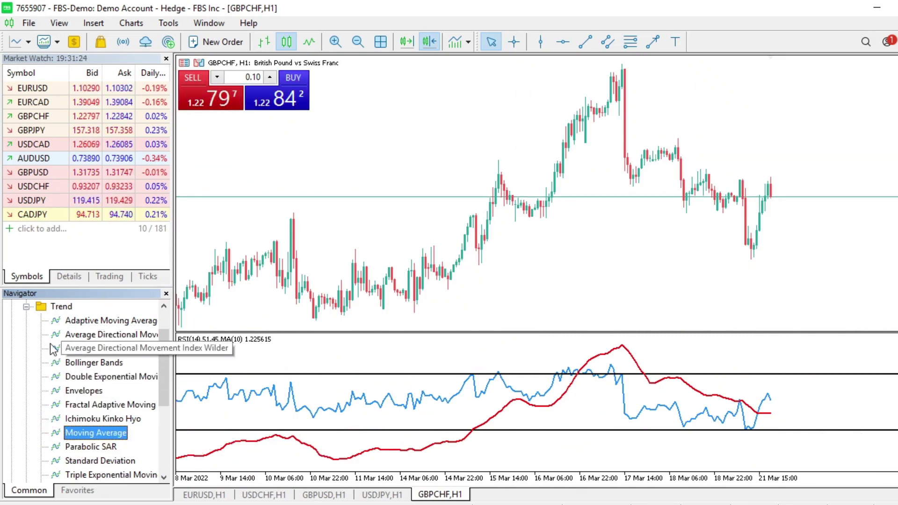
left_click(26, 306)
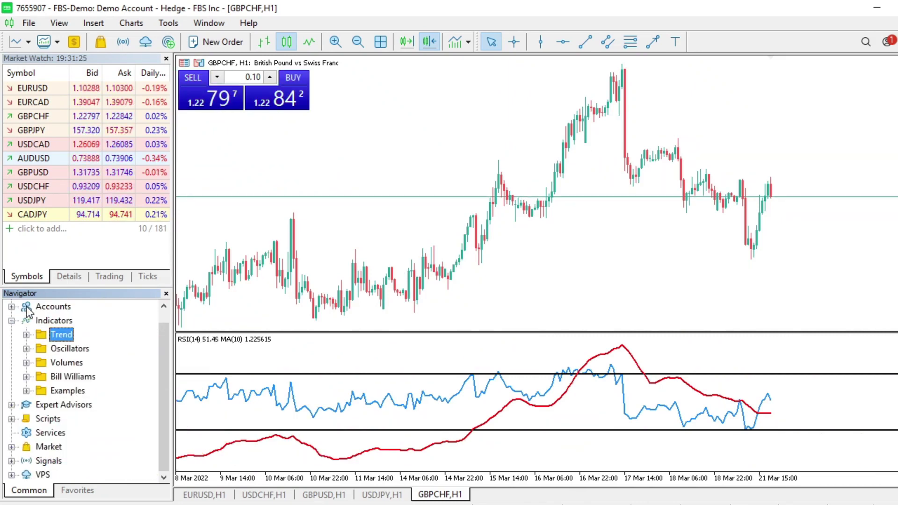
double_click(43, 379)
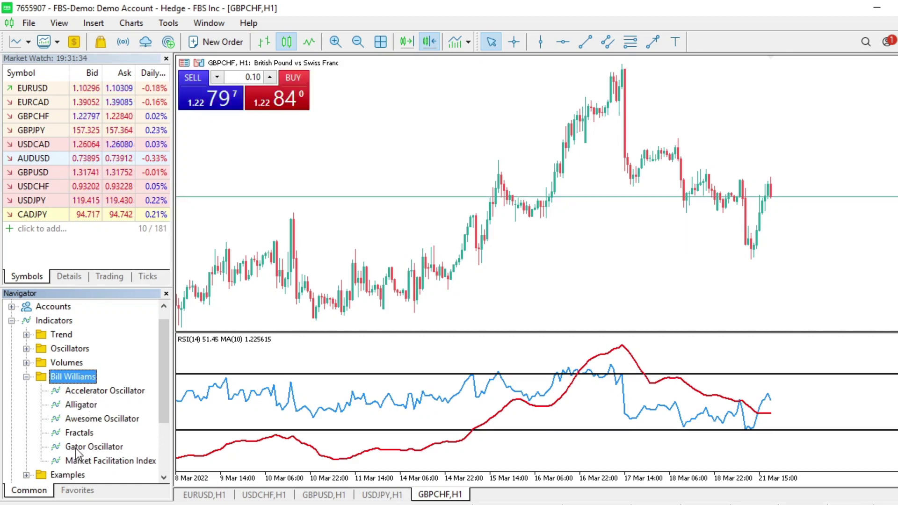
Drag the Gator Oscillator (13,8,5) into the RSI pane with default settings
left_click(91, 448)
left_click_drag(96, 448, 384, 404)
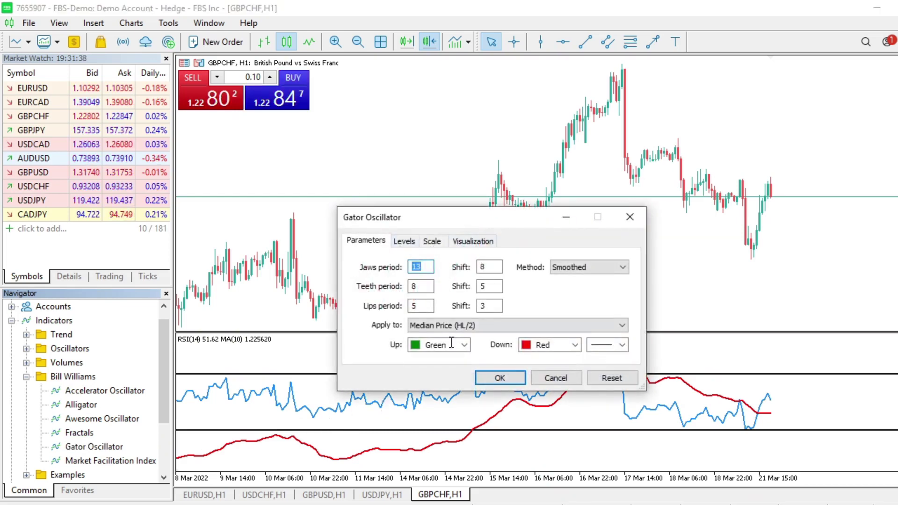
left_click(499, 378)
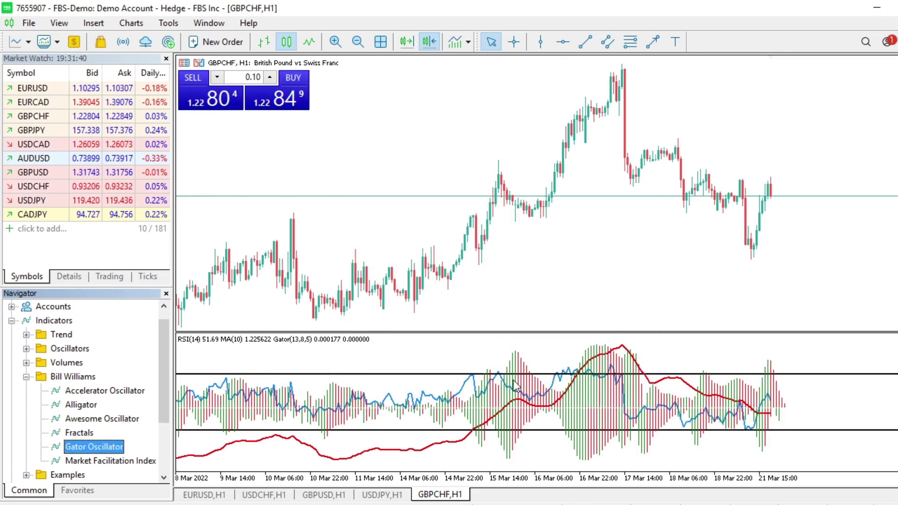
scroll(608, 402, "up", 10)
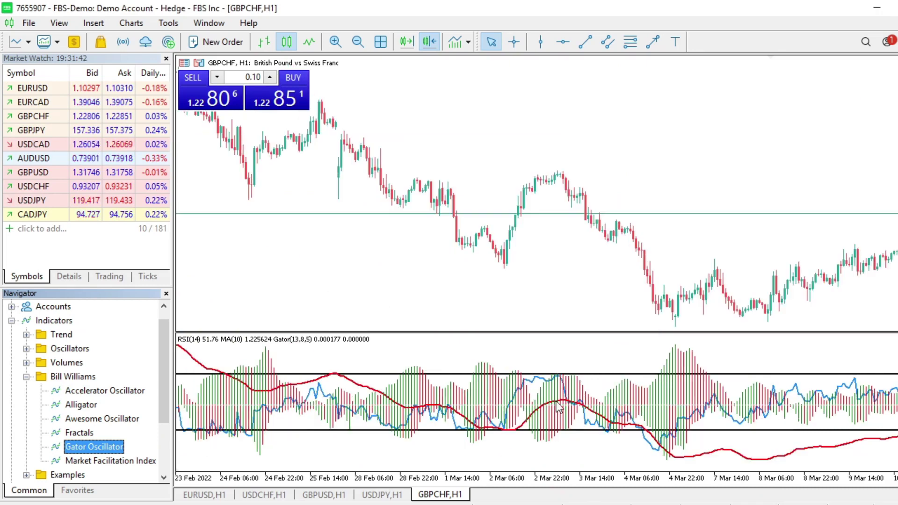
scroll(531, 414, "down", 10)
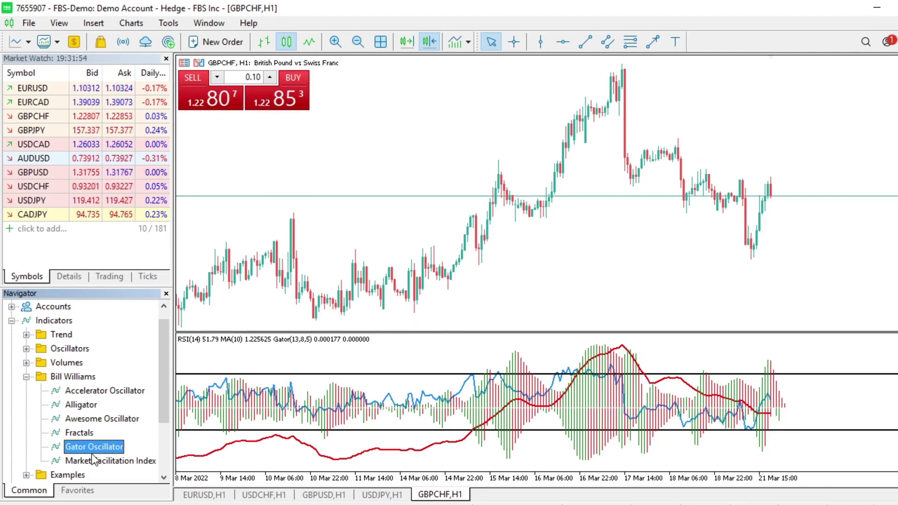
Add a red 10-period simple Moving Average on Close to the GBPCHF price candles
left_click(26, 376)
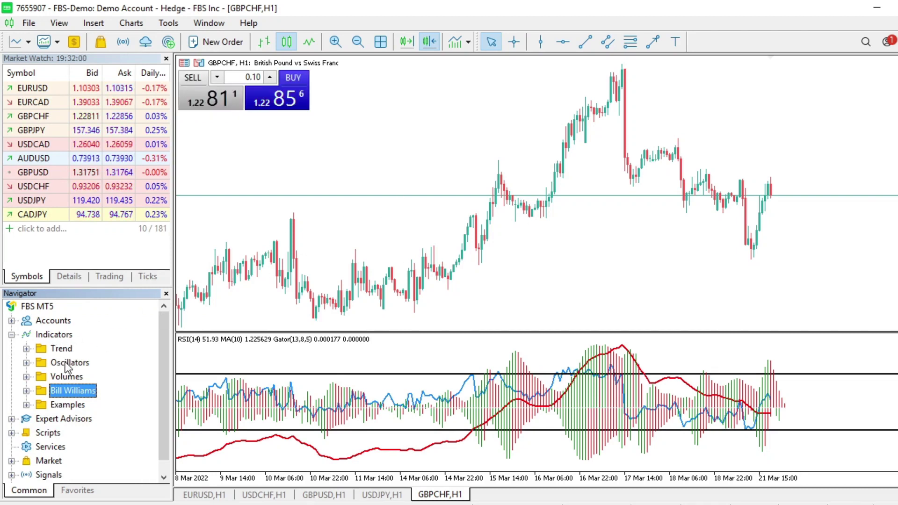
double_click(47, 349)
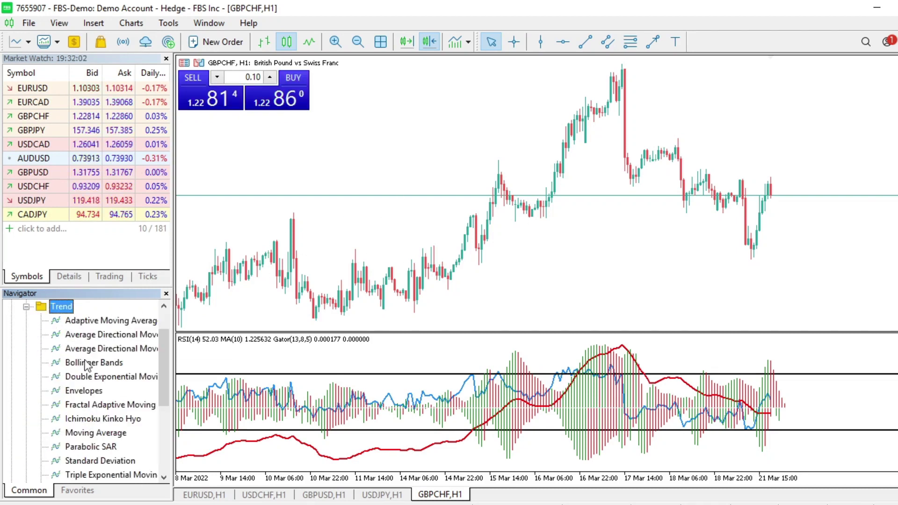
left_click(92, 433)
double_click(92, 434)
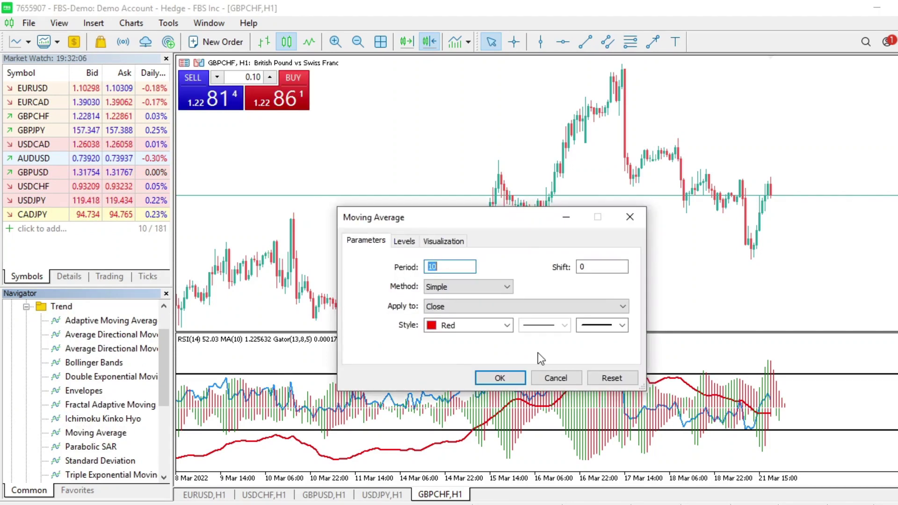
left_click(497, 377)
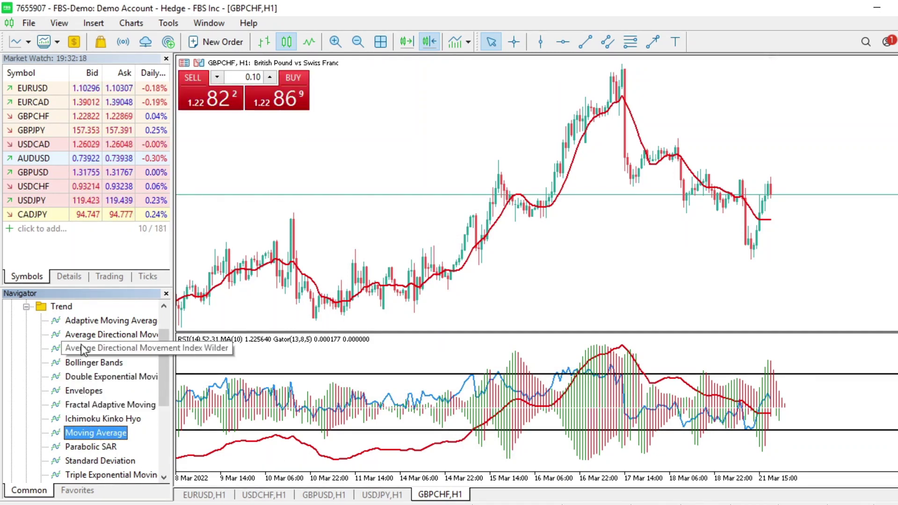
Add 20-period Bollinger Bands with 2.000 deviations to the RSI pane
left_click(84, 363)
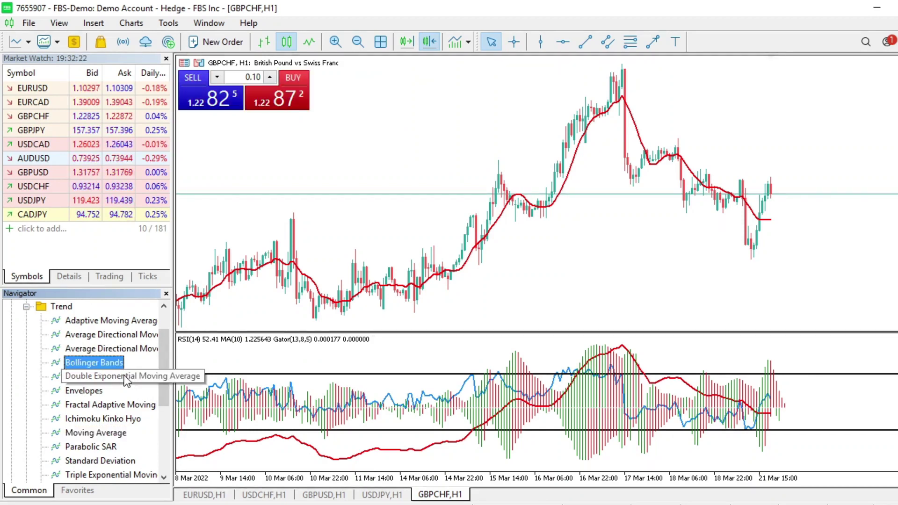
left_click_drag(287, 395, 463, 393)
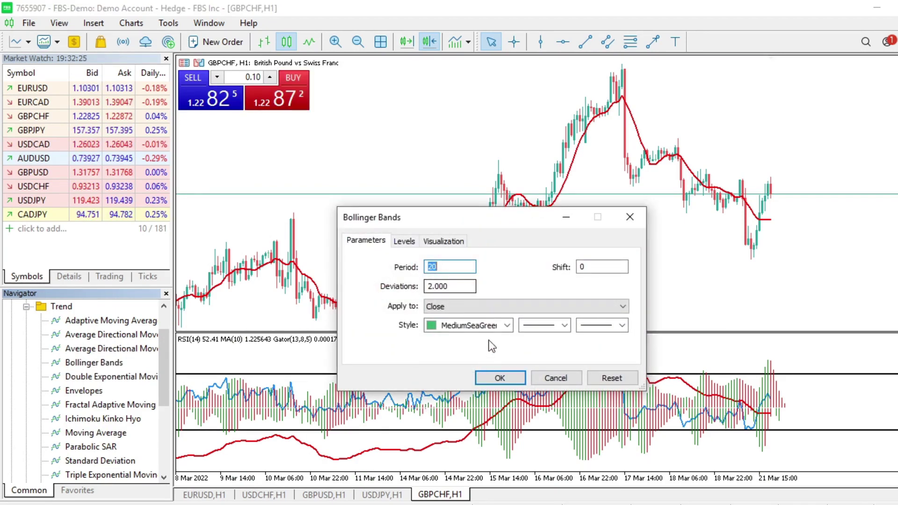
left_click(500, 378)
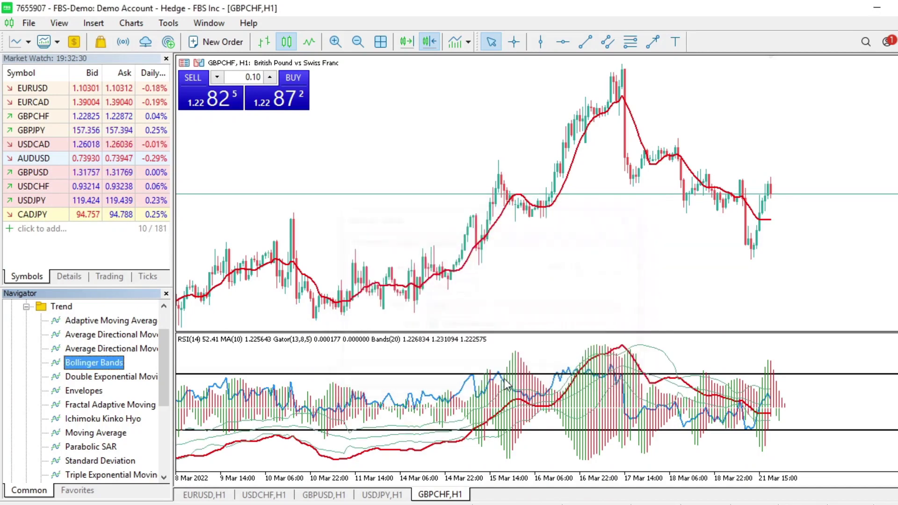
Give the Bollinger Bands a thicker line width in their properties
right_click(409, 446)
left_click(461, 451)
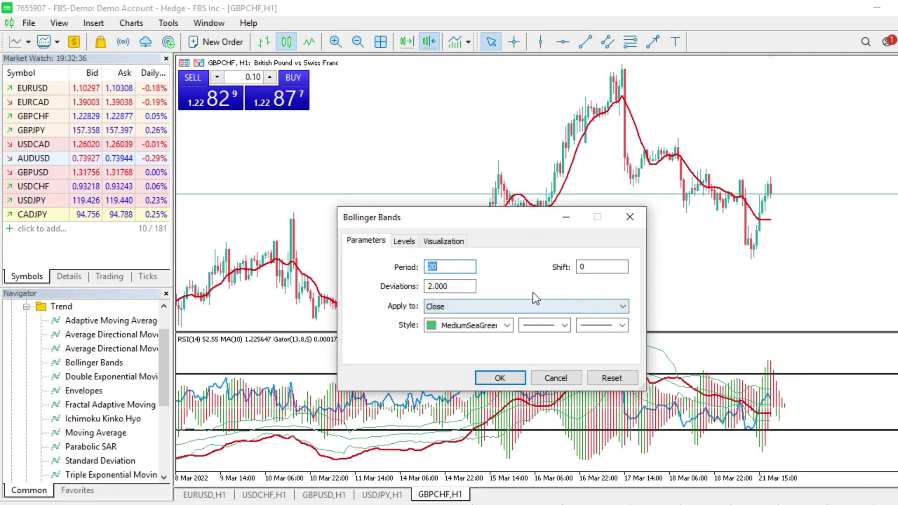
left_click(608, 325)
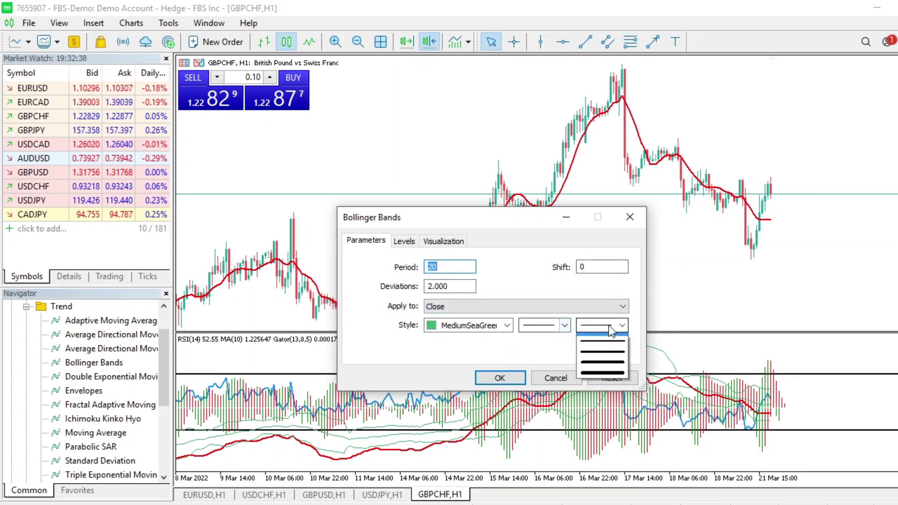
left_click(603, 346)
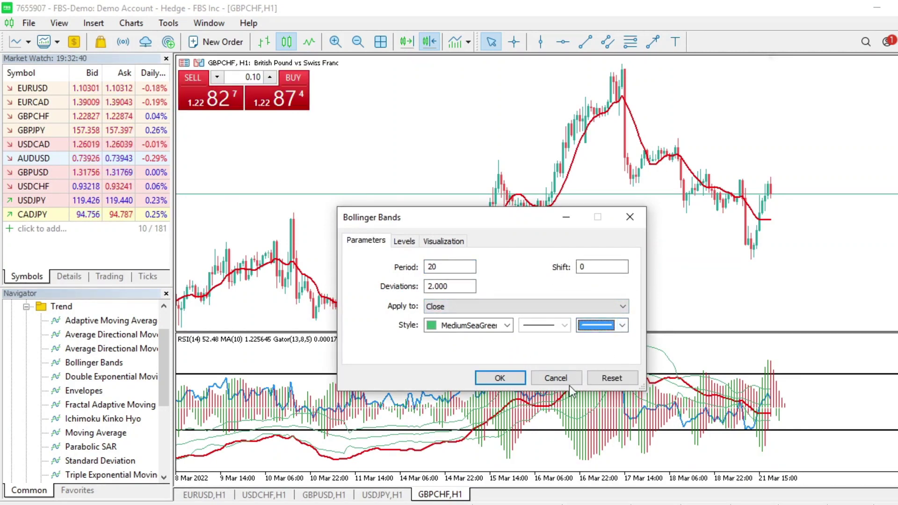
left_click(499, 377)
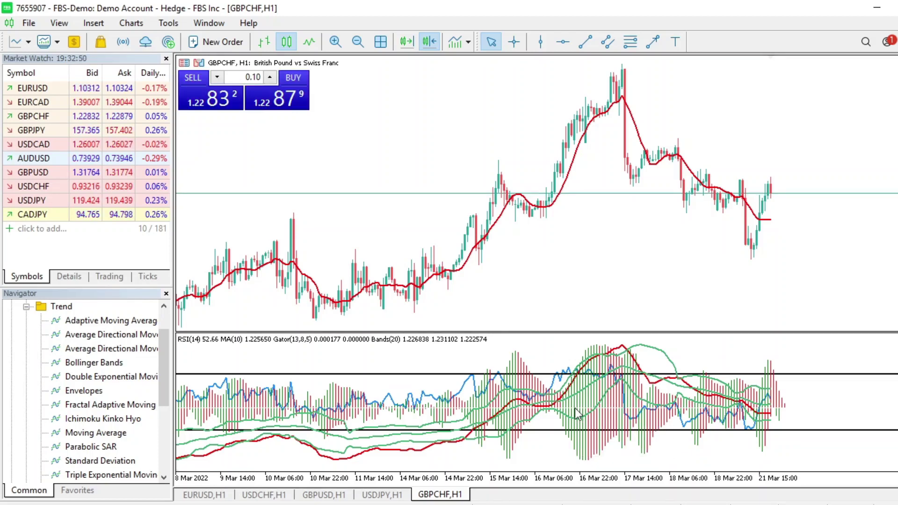
Delete the Bollinger Bands and the subwindow's moving average from the Ctrl+I indicator list
key("ctrl+i")
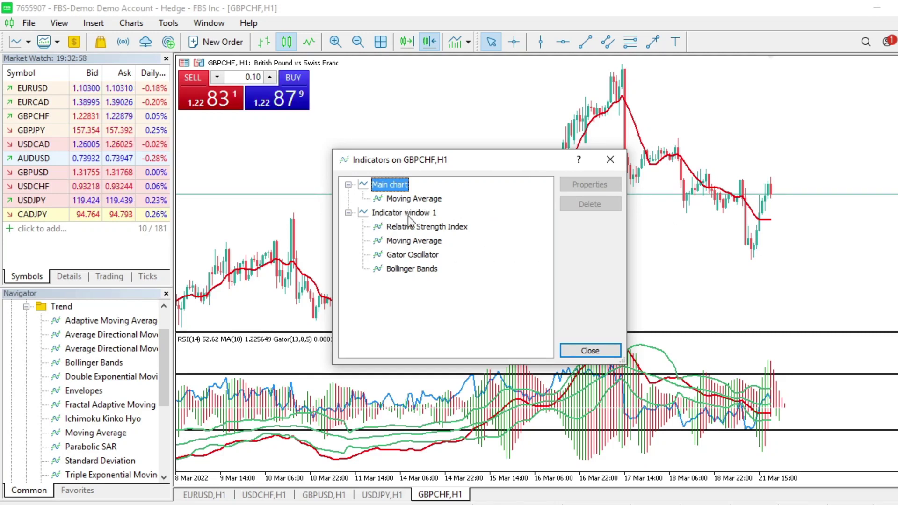
left_click(406, 269)
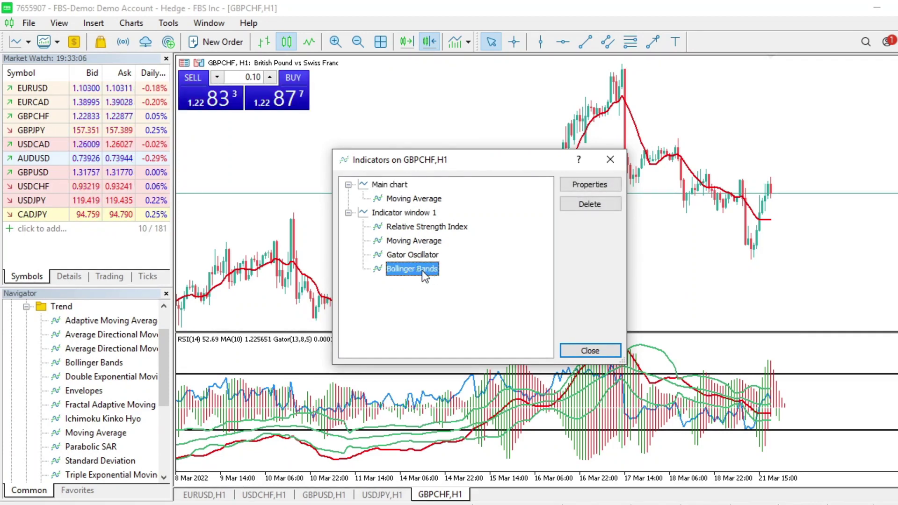
left_click(593, 206)
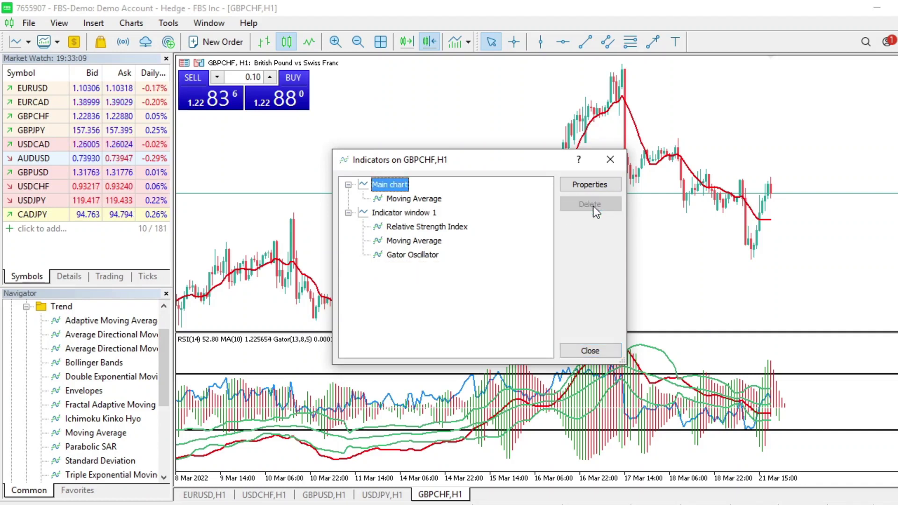
left_click(413, 256)
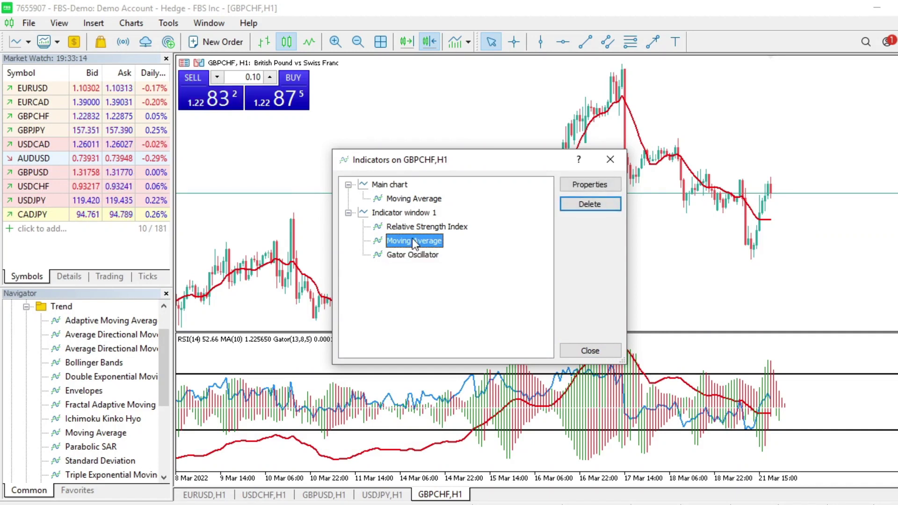
left_click(590, 202)
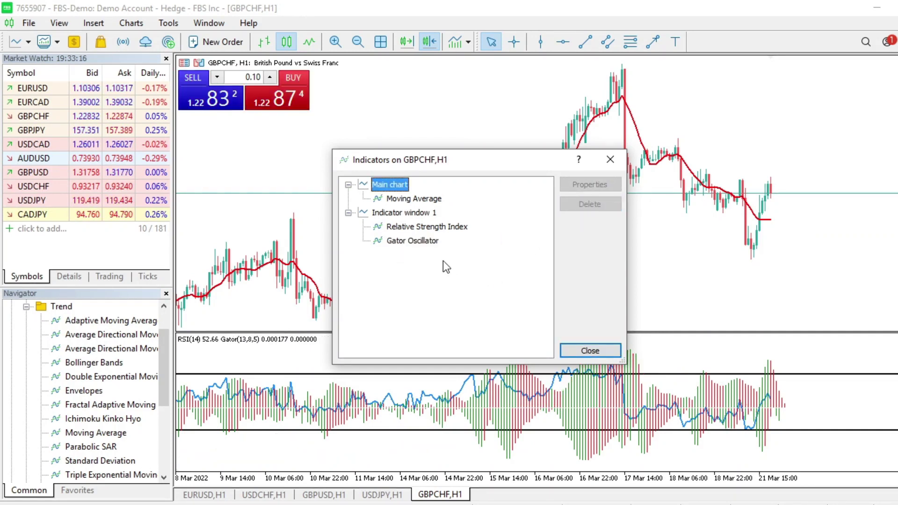
double_click(414, 240)
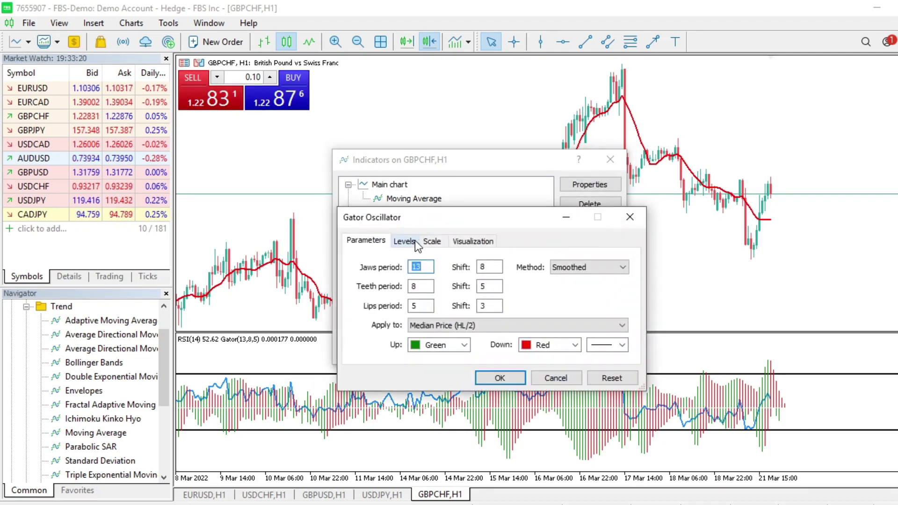
left_click(603, 349)
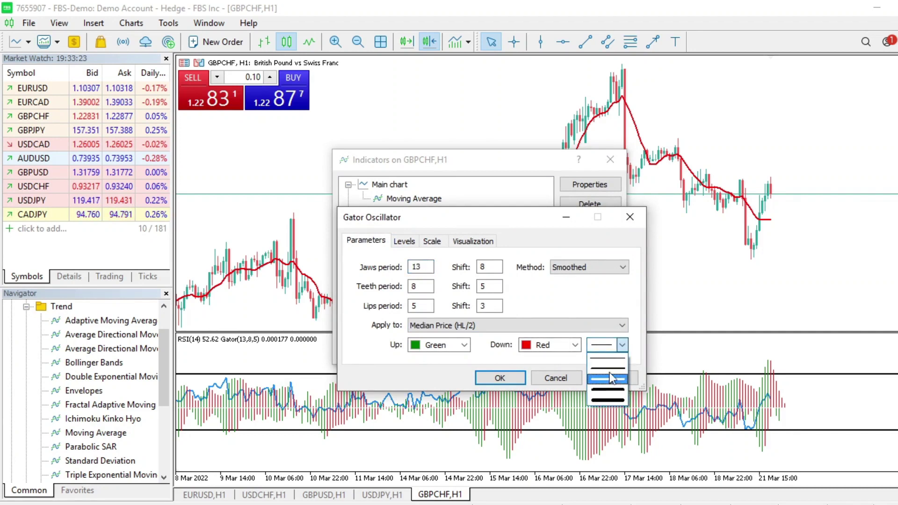
left_click(604, 363)
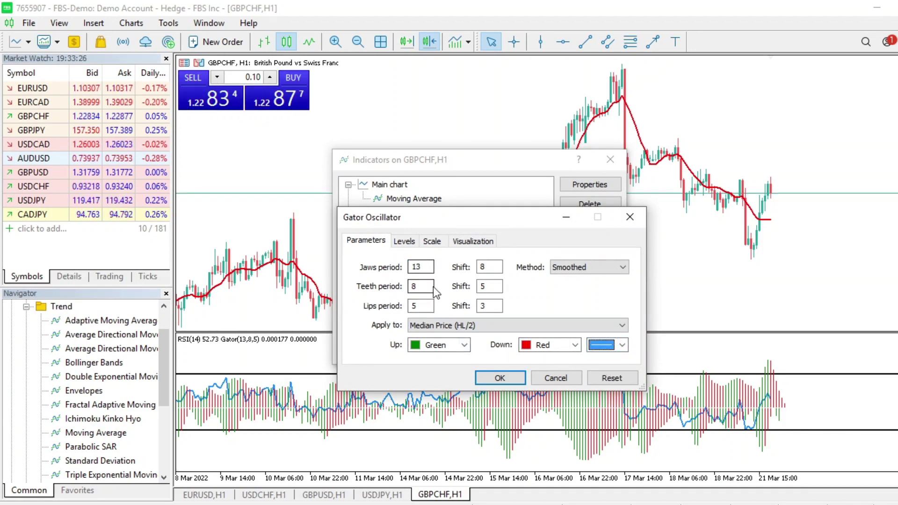
left_click(464, 346)
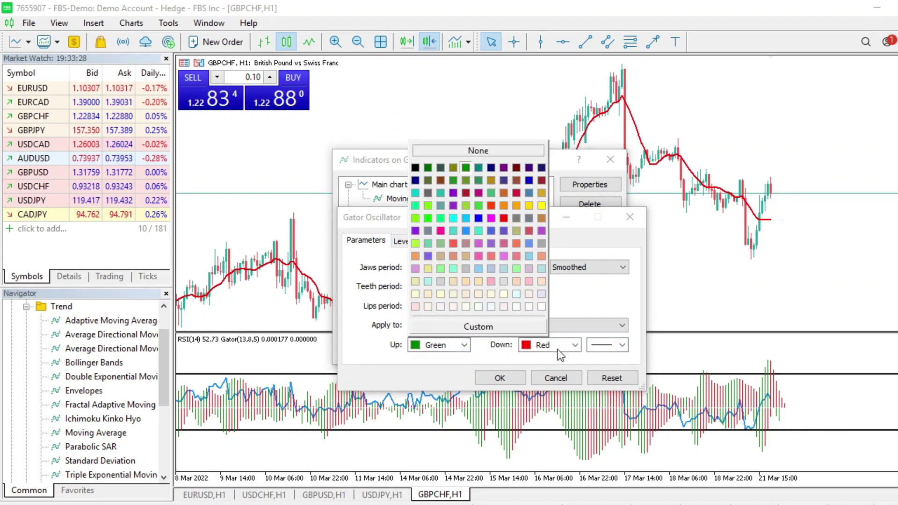
left_click(600, 309)
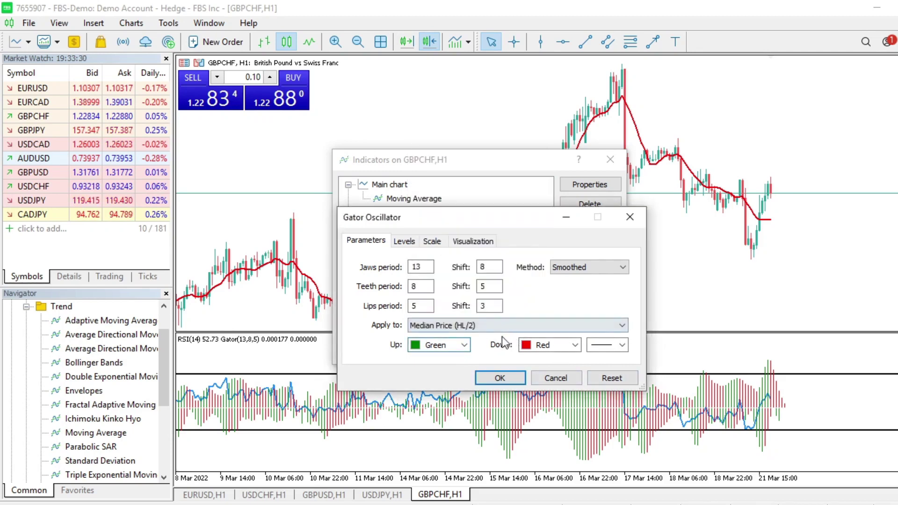
left_click(515, 384)
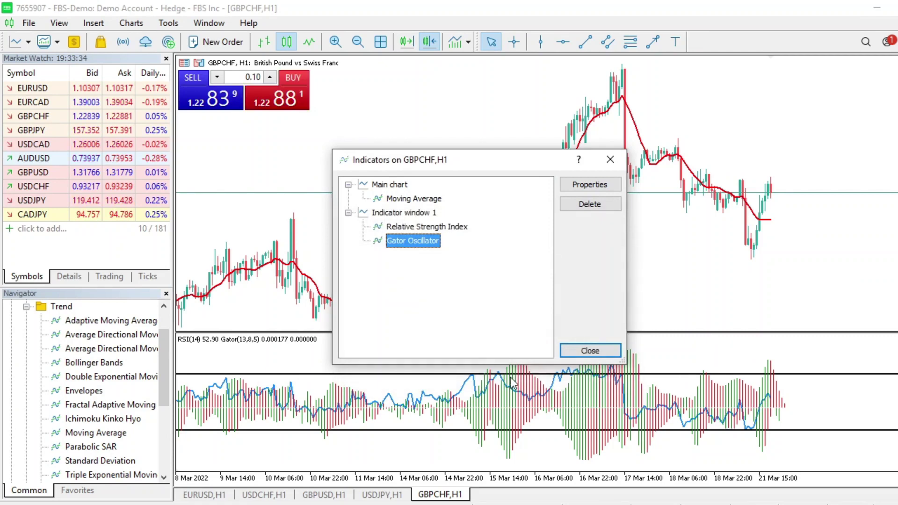
Add a level at 20 to the RSI alongside 30 and 70
double_click(392, 227)
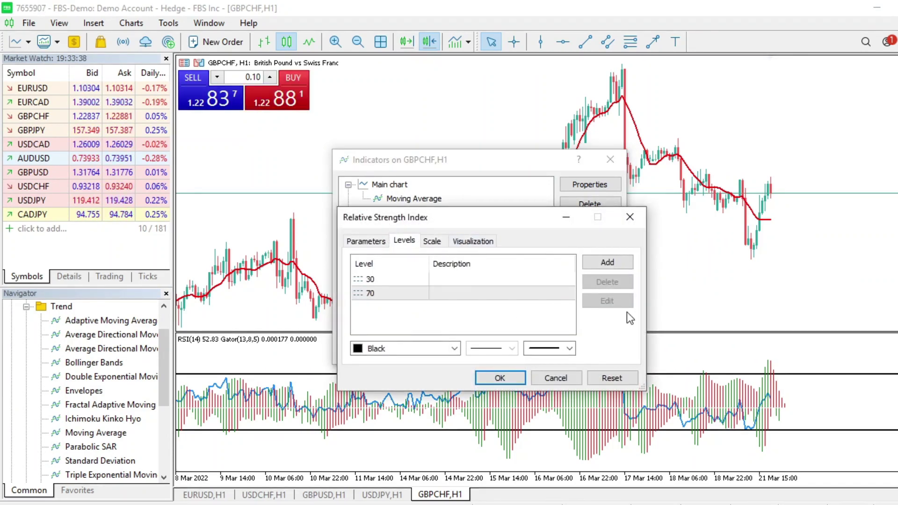
left_click(608, 262)
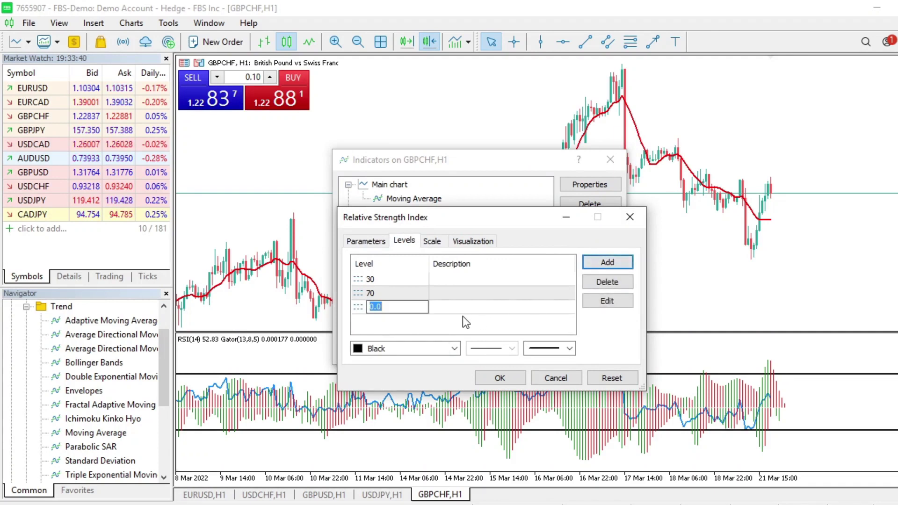
type("20")
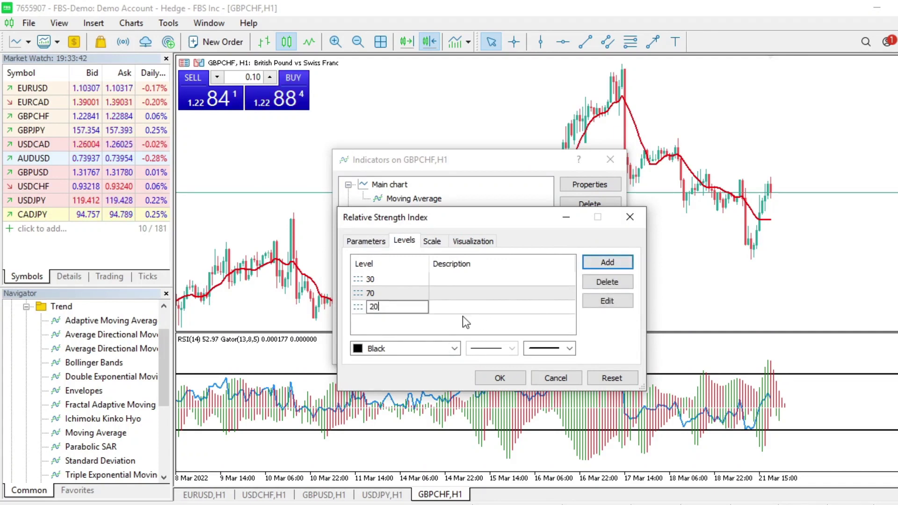
left_click(500, 378)
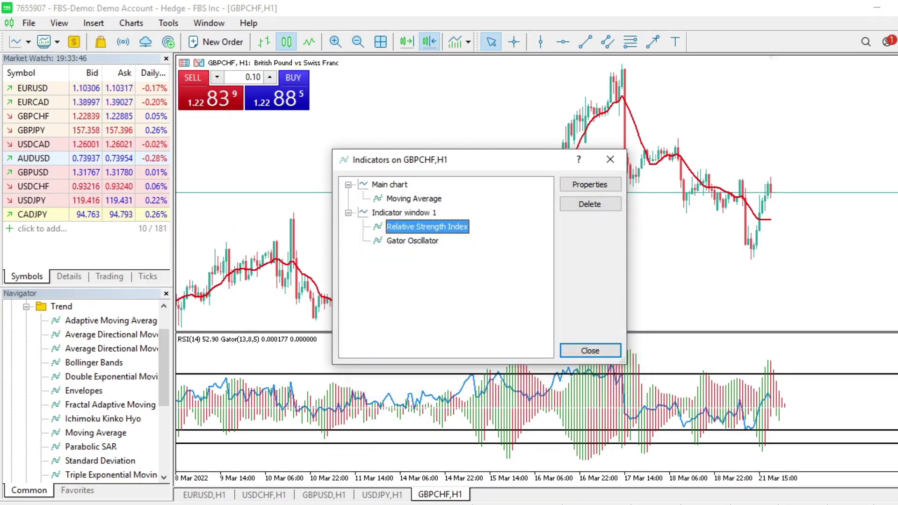